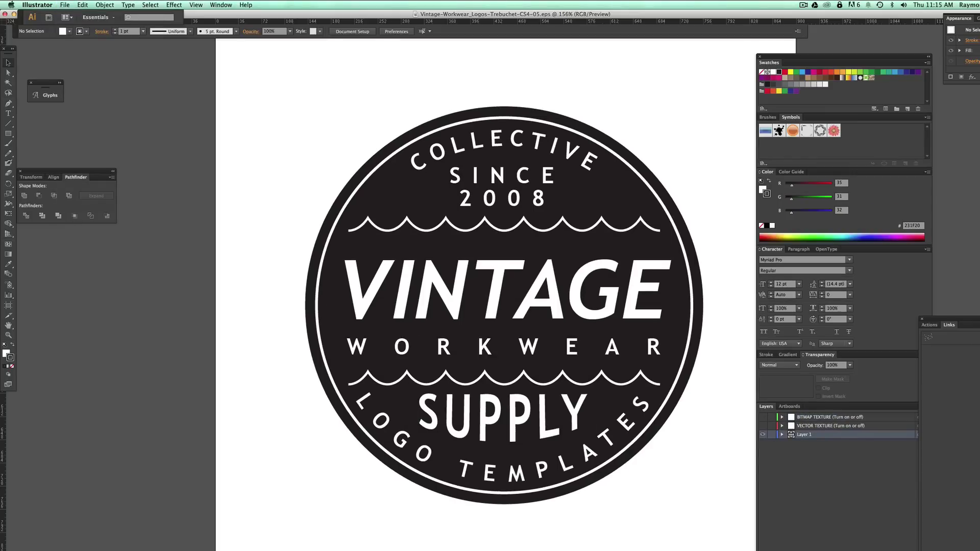
# - Add a new layer above Layer 1 and place the BAD_PHOTOCOPY_26.tif bitmap texture over the badge
pyautogui.click(907, 550)
pyautogui.click(63, 5)
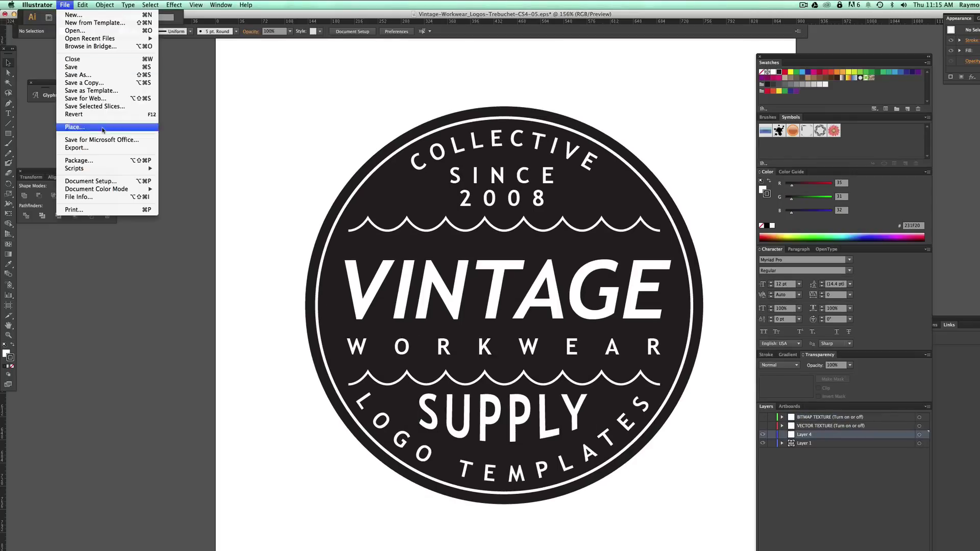
pyautogui.click(90, 126)
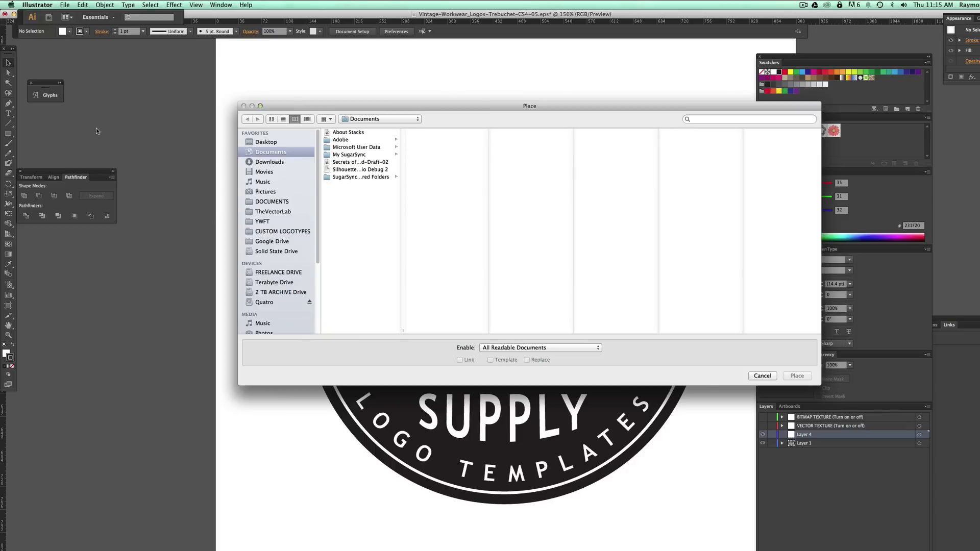
pyautogui.click(281, 213)
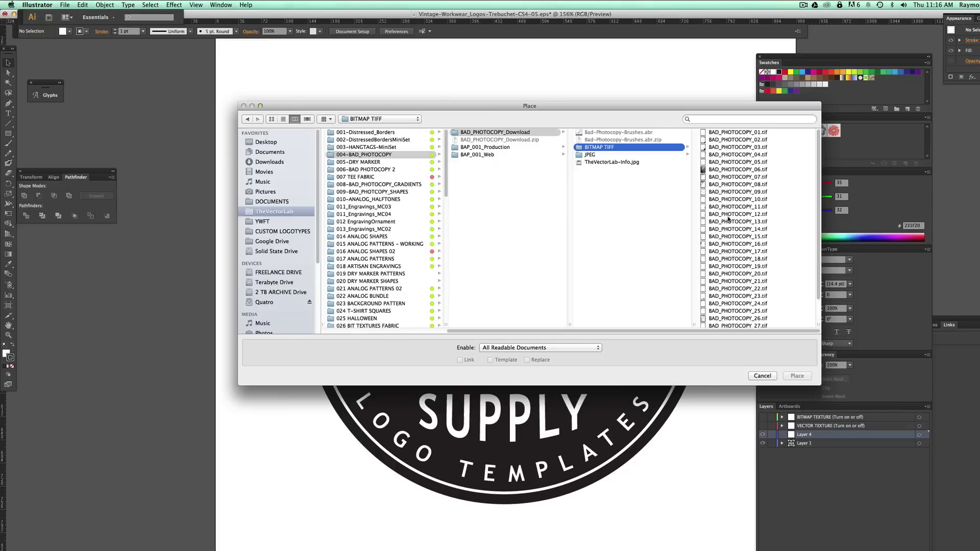
pyautogui.doubleClick(729, 319)
pyautogui.moveTo(715, 63); pyautogui.dragTo(723, 58)
# - Recolor the placed texture white by sampling the white artboard with the Eyedropper tool, and deselect it
pyautogui.click(8, 264)
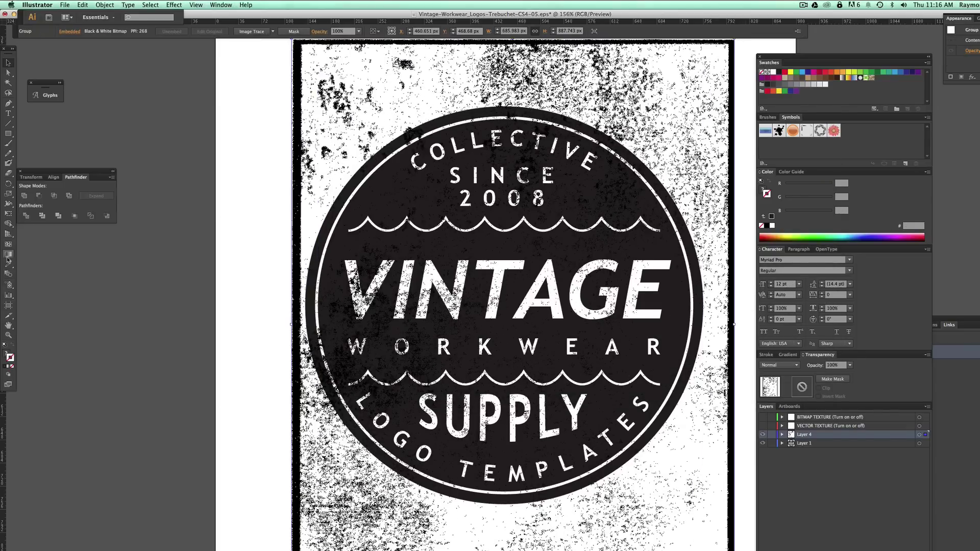
pyautogui.click(240, 247)
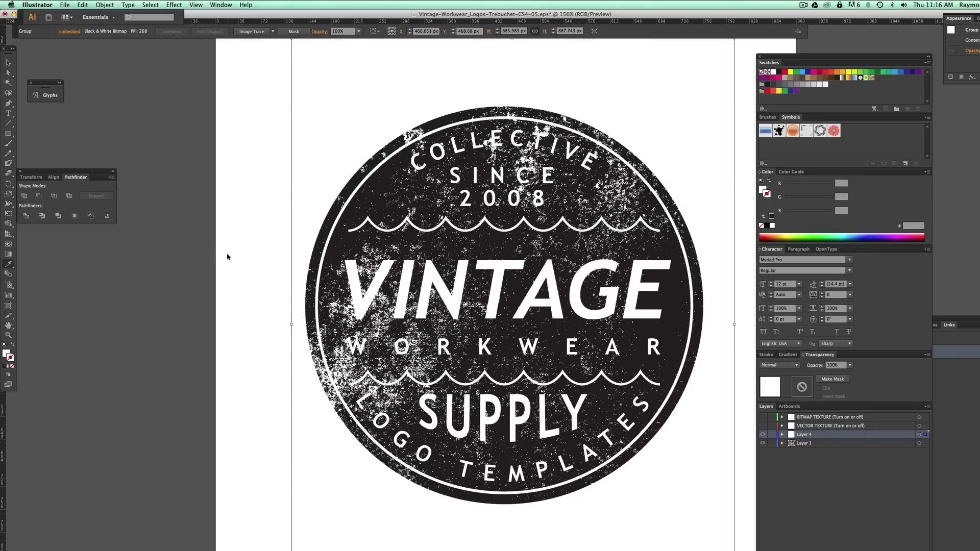
pyautogui.press('super+shift+a')
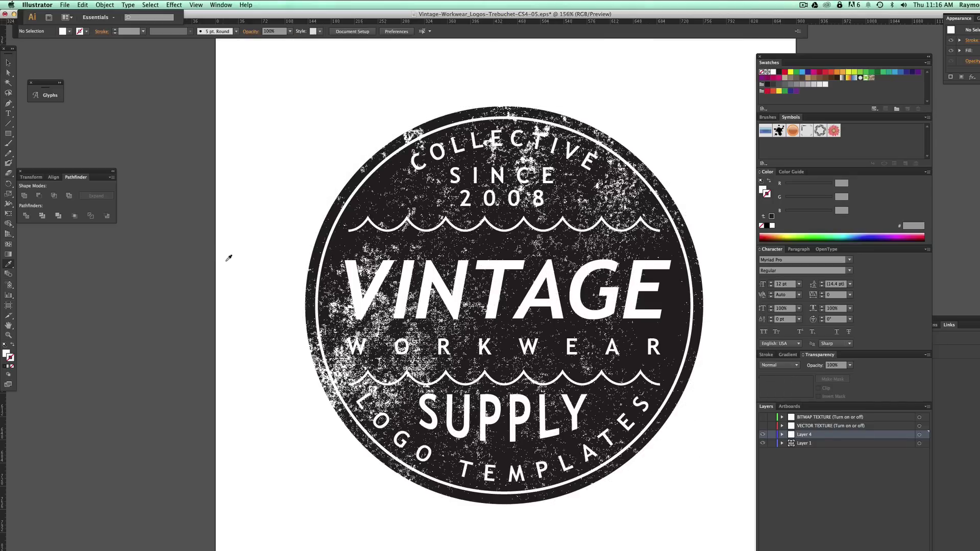
# - Draw a background rectangle about 826 × 850 px around the badge and move it to the back of Layer 1
pyautogui.click(8, 134)
pyautogui.moveTo(240, 47)
pyautogui.mouseDown()
pyautogui.moveTo(659, 470)
pyautogui.moveTo(774, 550)
pyautogui.mouseUp()
pyautogui.press('super+x')
pyautogui.click(826, 443)
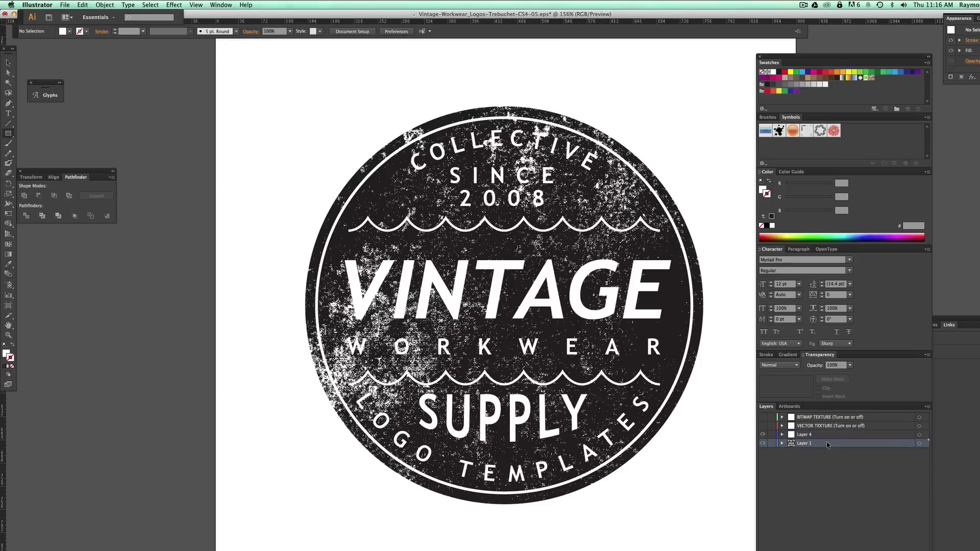
pyautogui.press('super+b')
# - Switch the fill color to HSB sliders and fill the background rectangle with a neutral gray at about 78% brightness
pyautogui.click(762, 189)
pyautogui.click(932, 172)
pyautogui.click(882, 206)
pyautogui.click(822, 215)
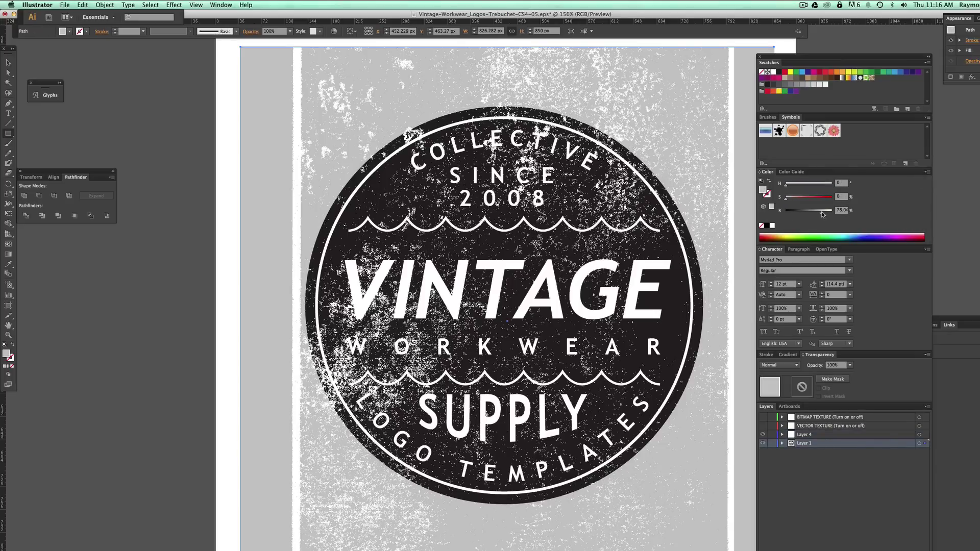
pyautogui.press('super+shift+a')
# - Recolor the photocopy texture to match the gray background rectangle with the Eyedropper tool, and deselect it
pyautogui.click(8, 63)
pyautogui.click(334, 101)
pyautogui.press('i')
pyautogui.click(259, 190)
pyautogui.press('super+shift+a')
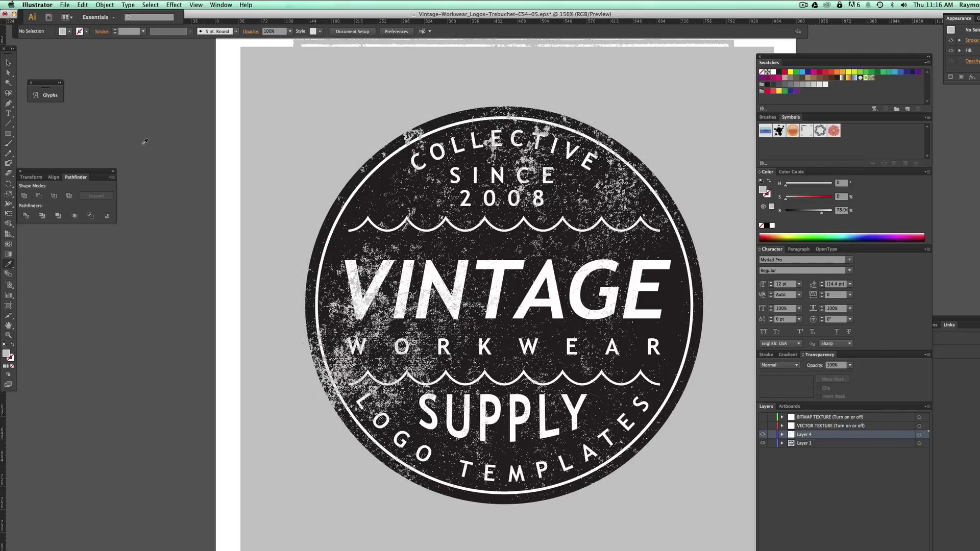
# - Select the badge artwork on Layer 1 without the background rectangle and invert its colors
pyautogui.click(919, 443)
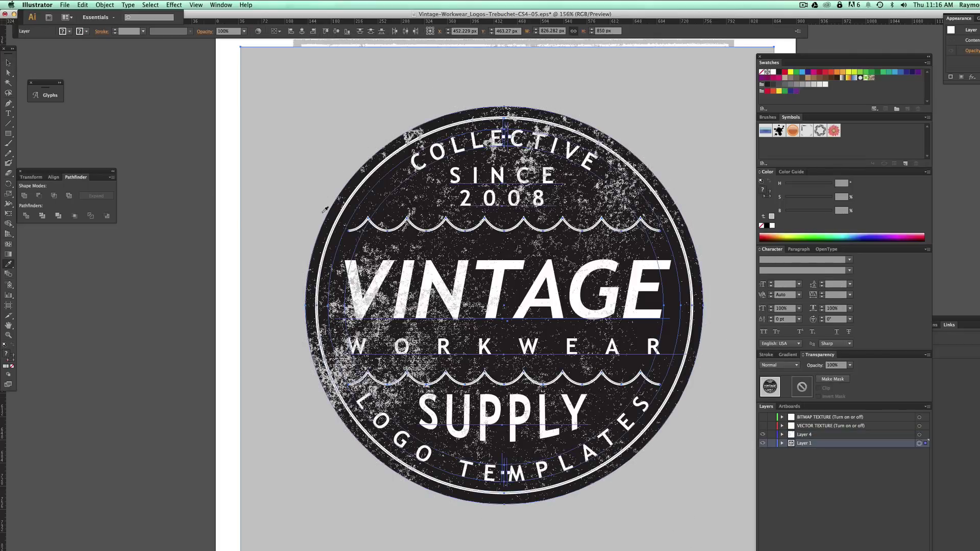
pyautogui.keyDown('shift'); pyautogui.keyDown('super'); pyautogui.click(249, 170); pyautogui.keyUp('super'); pyautogui.keyUp('shift')
pyautogui.click(82, 4)
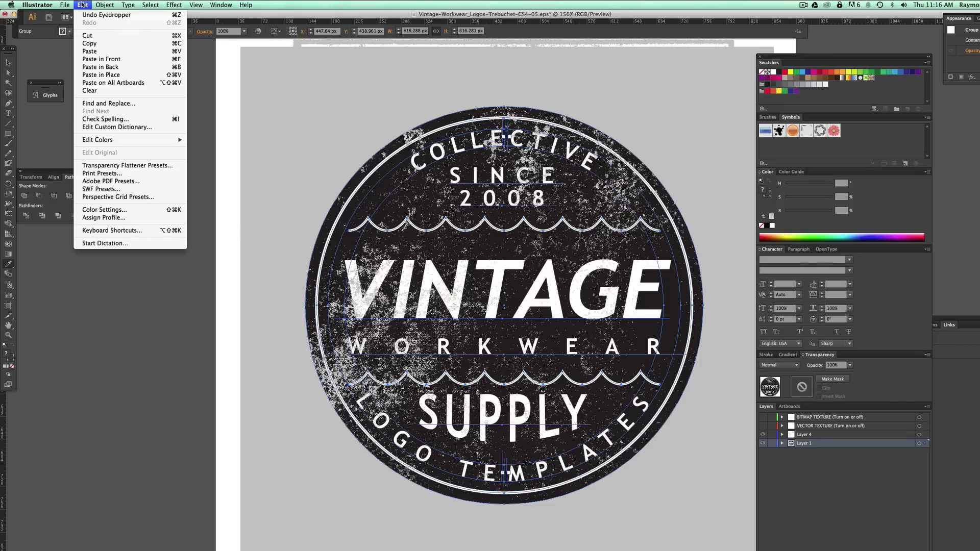
pyautogui.moveTo(168, 140)
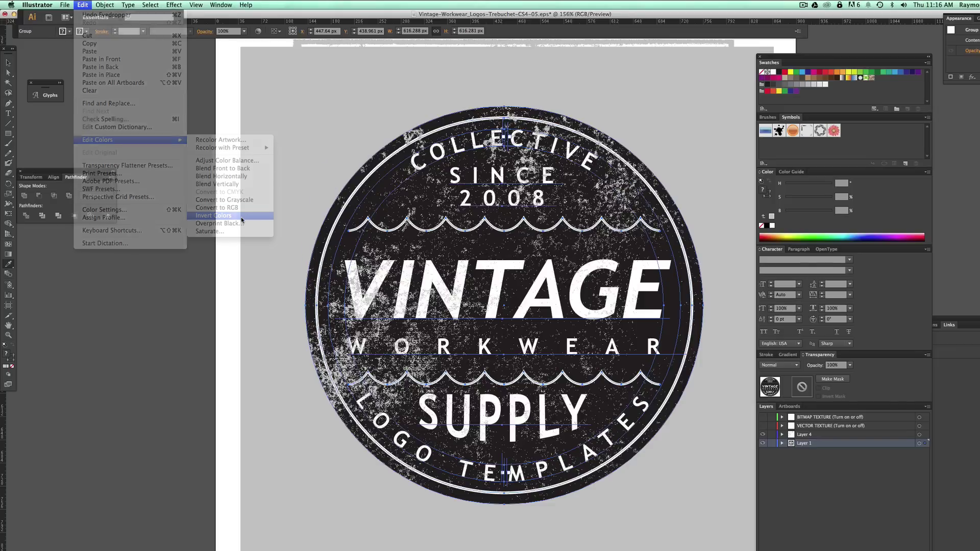
pyautogui.click(244, 216)
pyautogui.keyDown('super'); pyautogui.click(245, 212); pyautogui.keyUp('super')
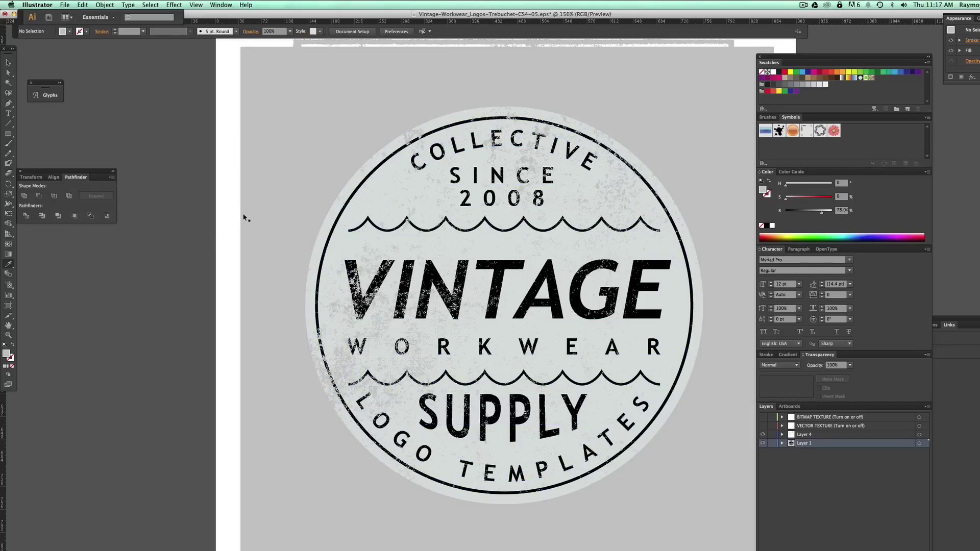
# - Recolor the background rectangle and the texture black with the Eyedropper tool
pyautogui.keyDown('super'); pyautogui.click(352, 159); pyautogui.keyUp('super')
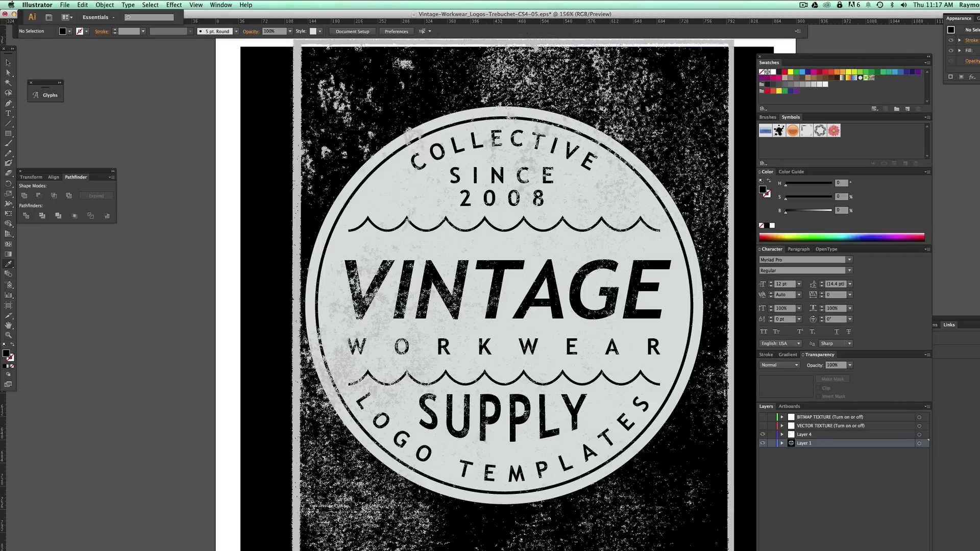
pyautogui.click(256, 146)
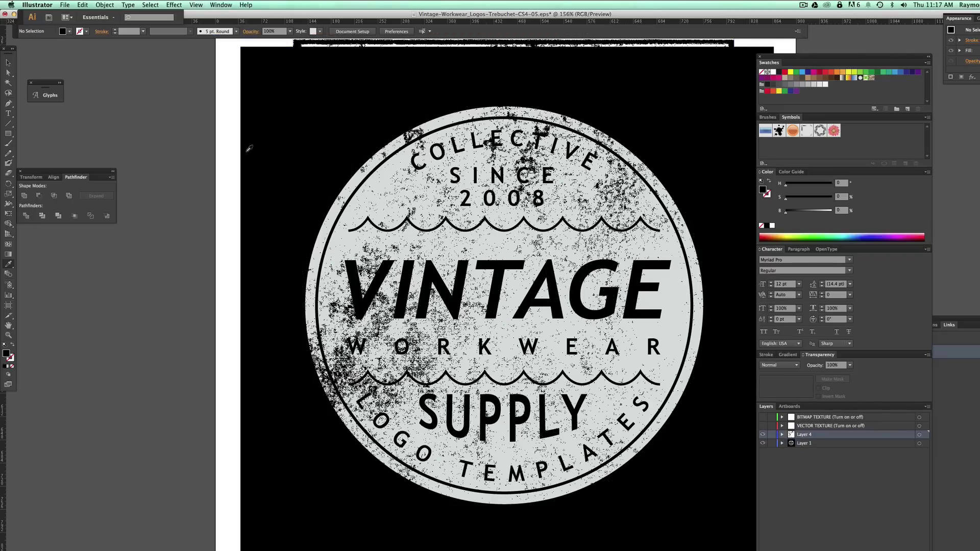
# - Fill both the texture and the background rectangle with a blue swatch, and widen the rectangle past the artboard edges
pyautogui.keyDown('shift'); pyautogui.click(257, 138); pyautogui.keyUp('shift')
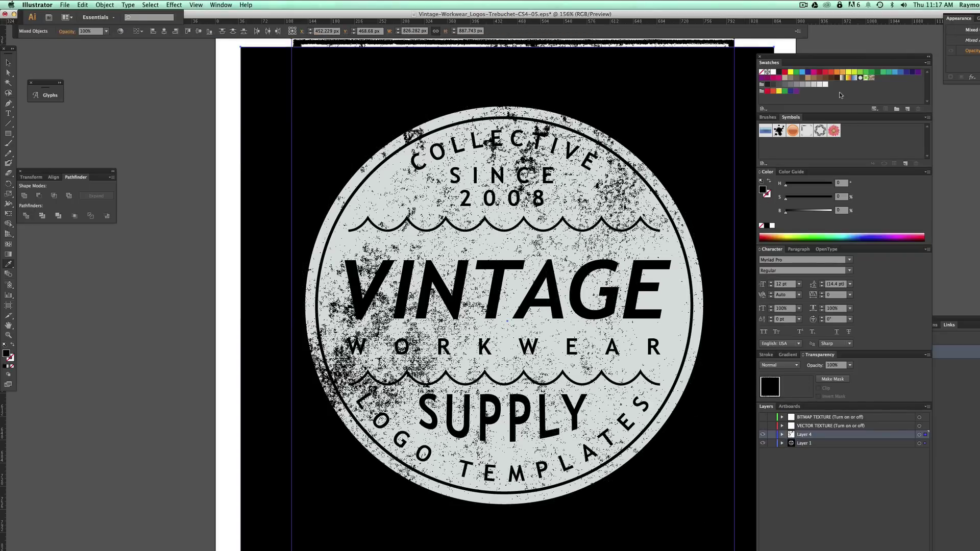
pyautogui.click(896, 72)
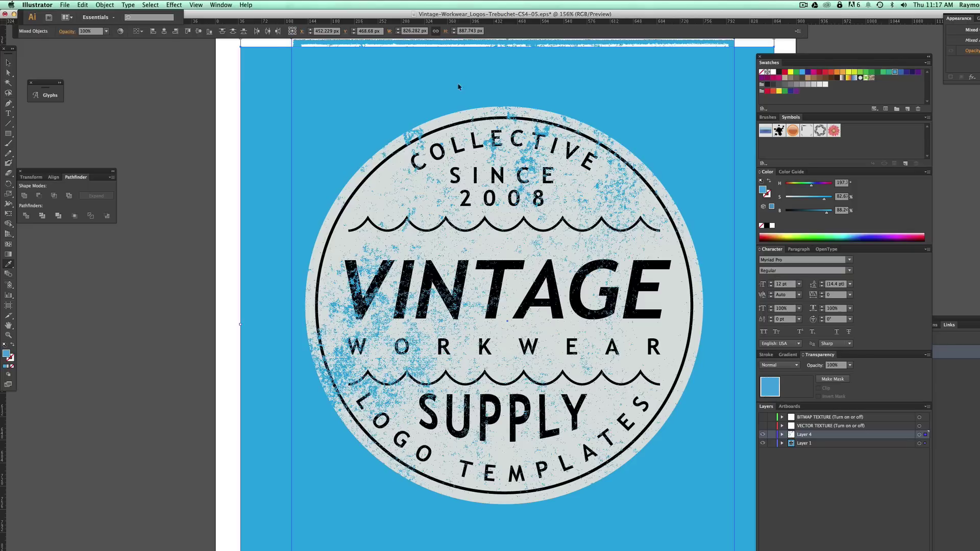
pyautogui.press('v')
pyautogui.press('super+shift+a')
# - Preview the web export at 200 percent, 1800 × 1800 px, and examine the badge texture without saving
pyautogui.click(65, 4)
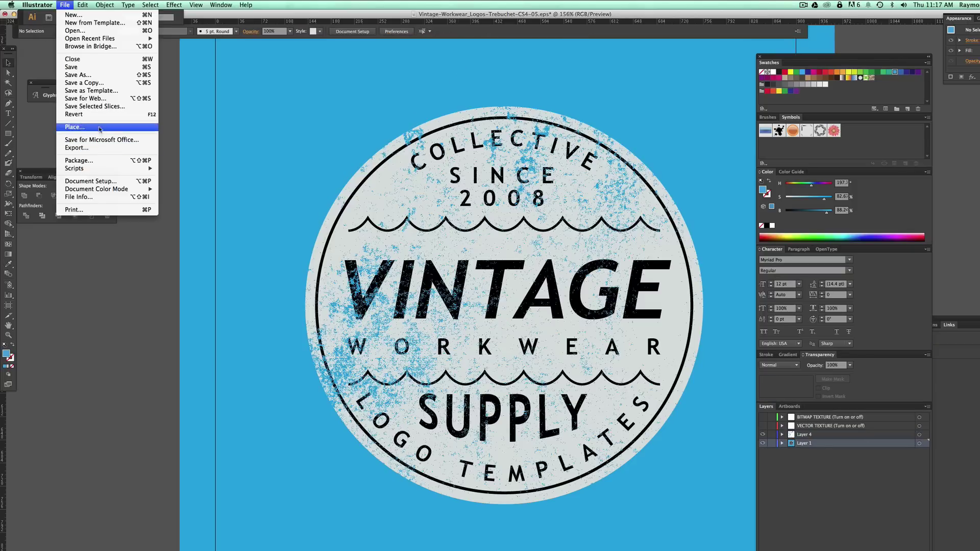
pyautogui.click(101, 98)
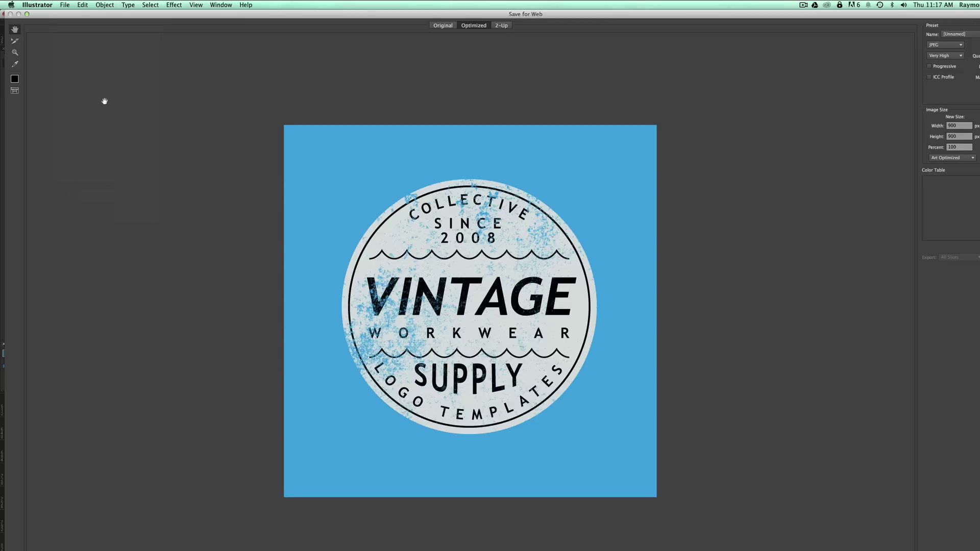
pyautogui.click(958, 147)
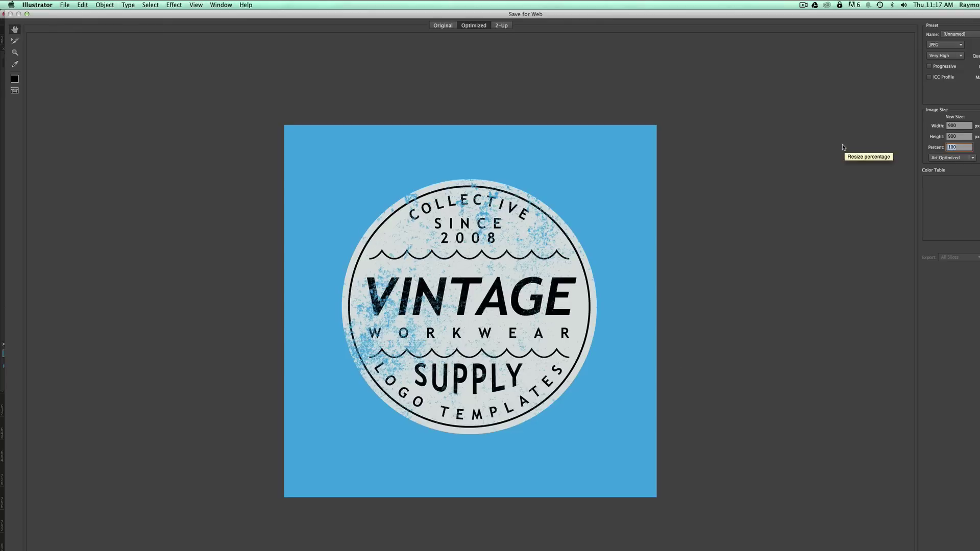
pyautogui.click(958, 137)
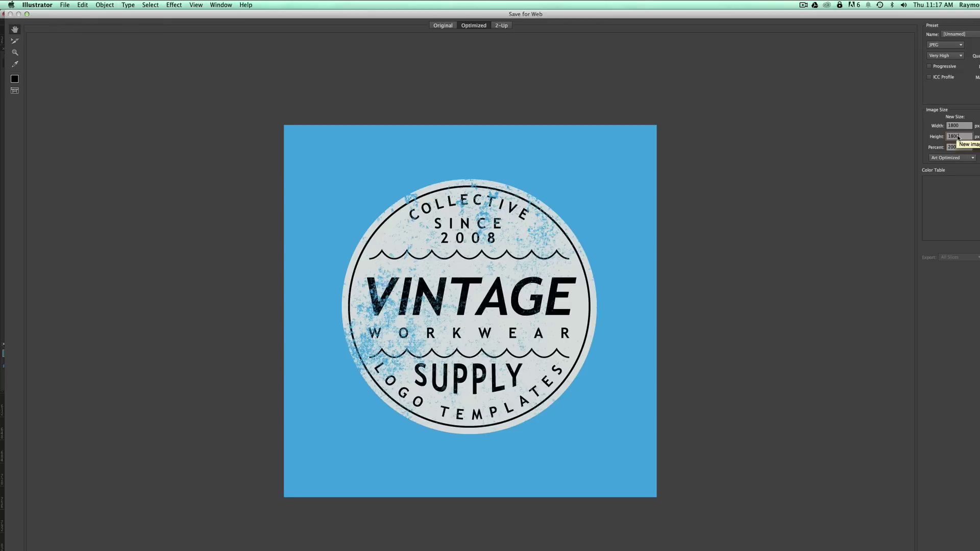
pyautogui.click(965, 127)
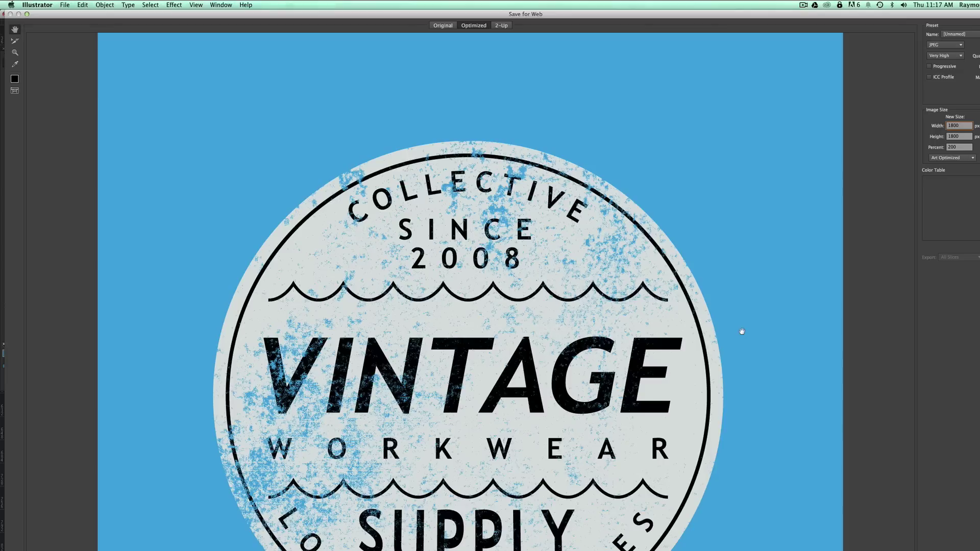
pyautogui.moveTo(427, 315); pyautogui.dragTo(436, 181)
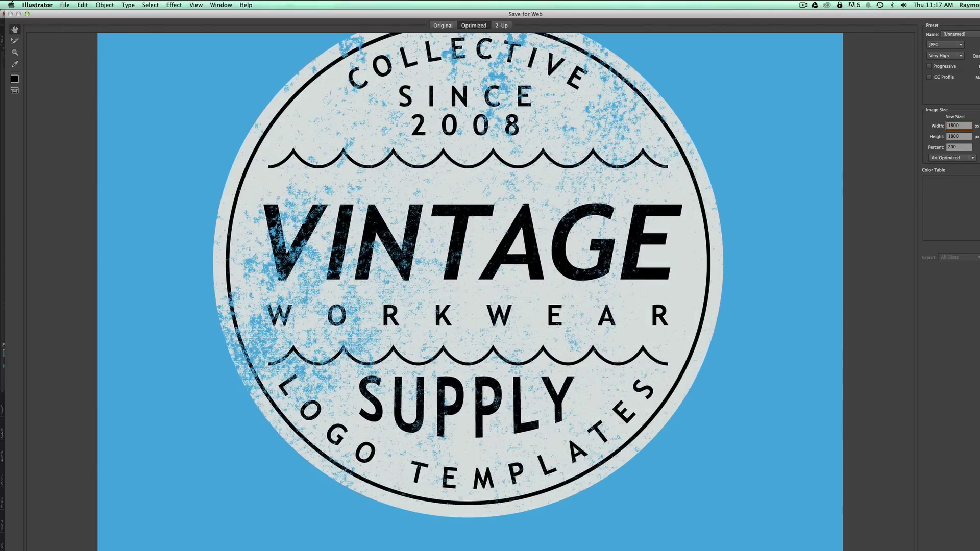
pyautogui.press('Escape')
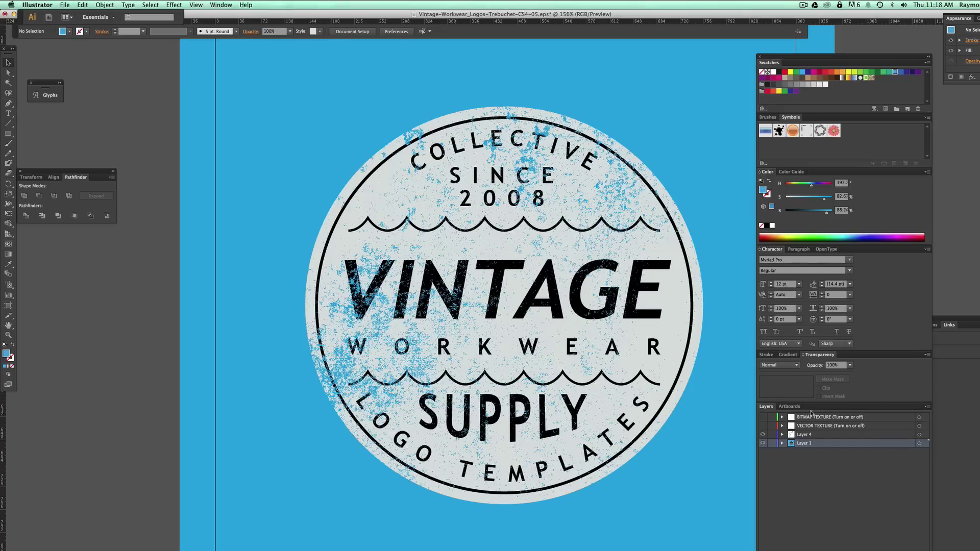
# - Bring the badge artwork into a new Photoshop document and open the Overspray-Gradients-011.jpg texture
pyautogui.click(919, 443)
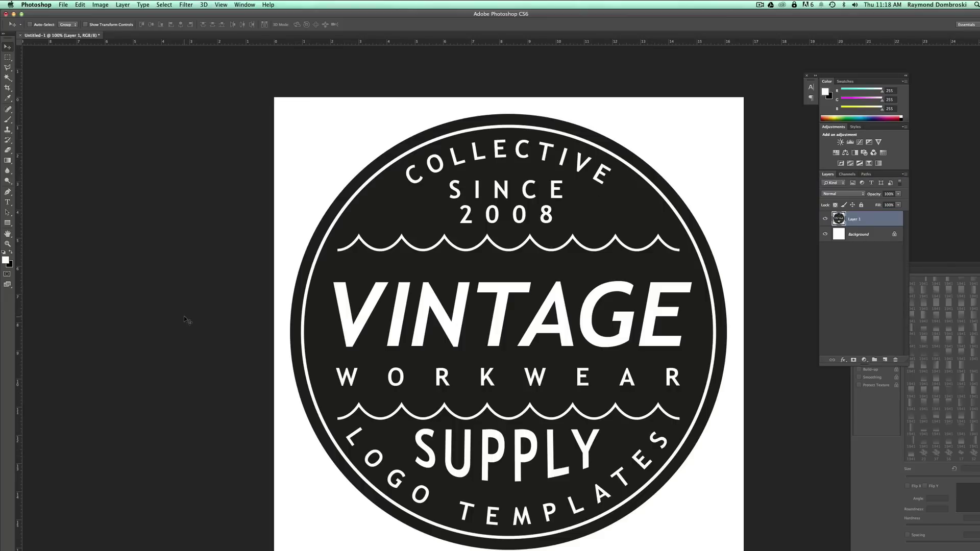
pyautogui.click(63, 5)
pyautogui.click(72, 23)
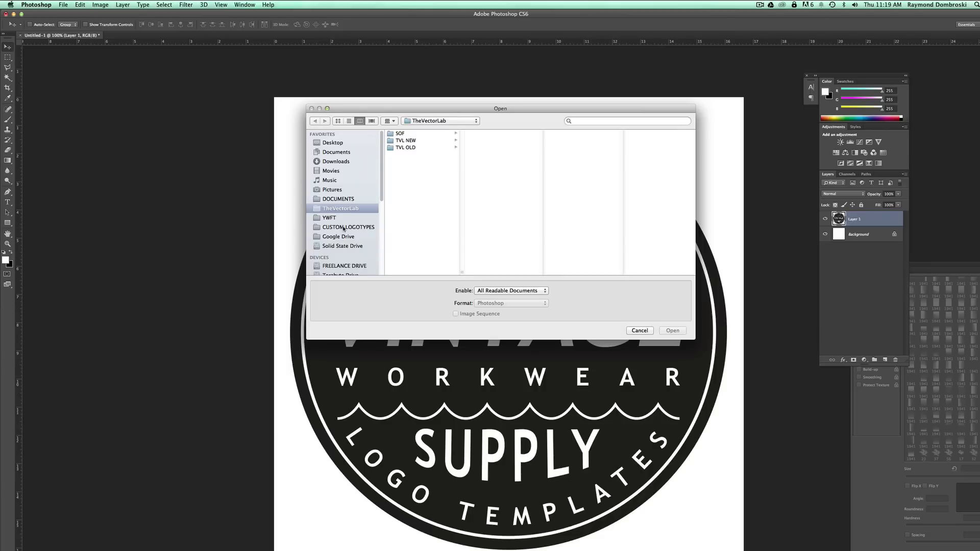
pyautogui.click(401, 142)
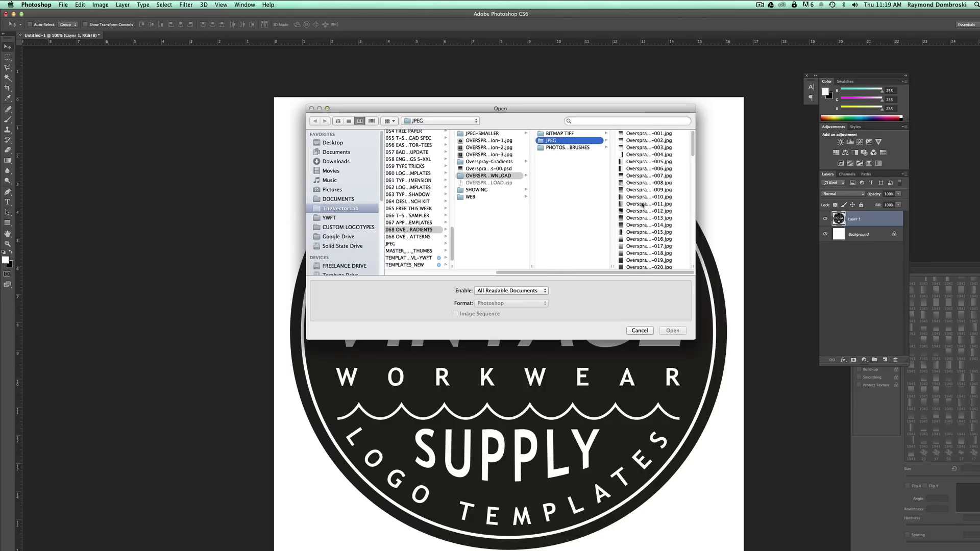
pyautogui.click(642, 204)
pyautogui.click(672, 330)
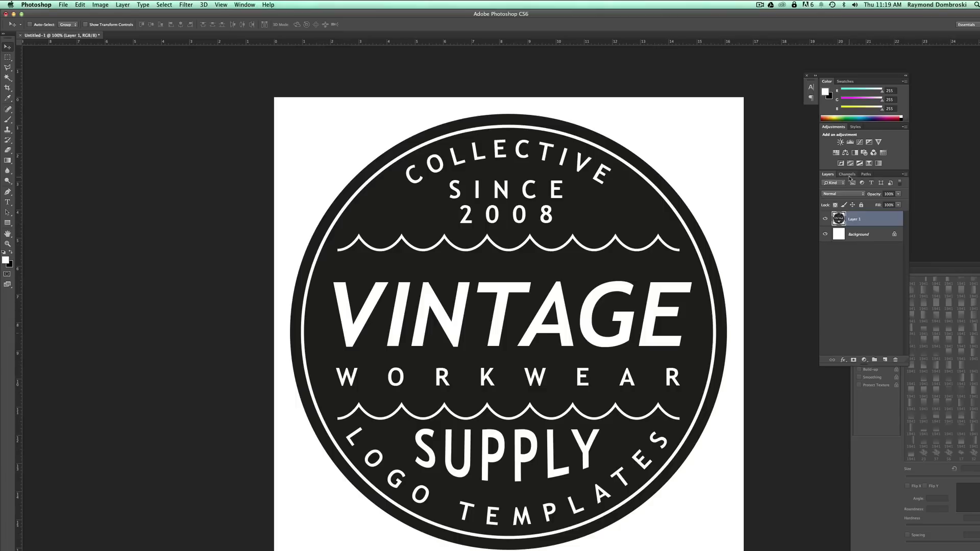
# - Create an alpha channel in the badge document, paste the overspray texture into it and return to the RGB composite
pyautogui.click(848, 174)
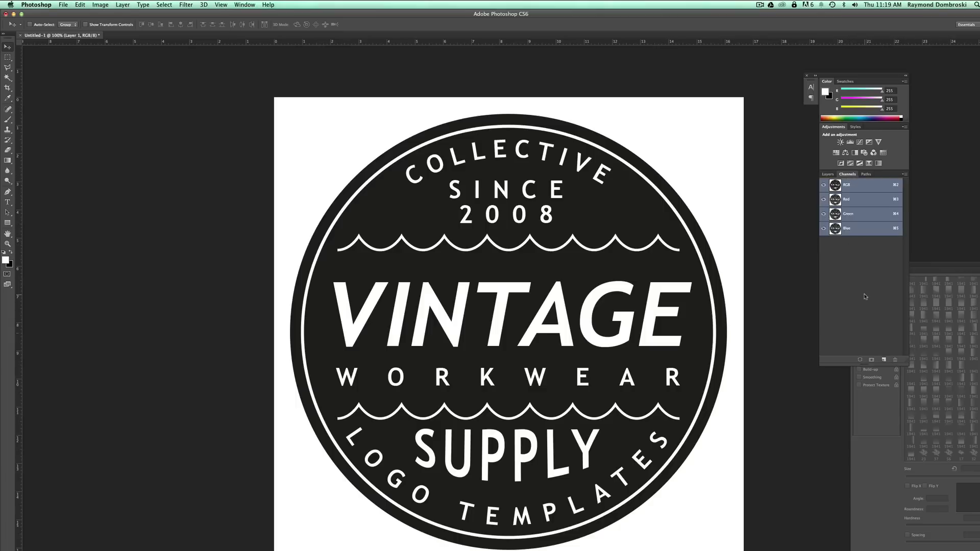
pyautogui.click(884, 359)
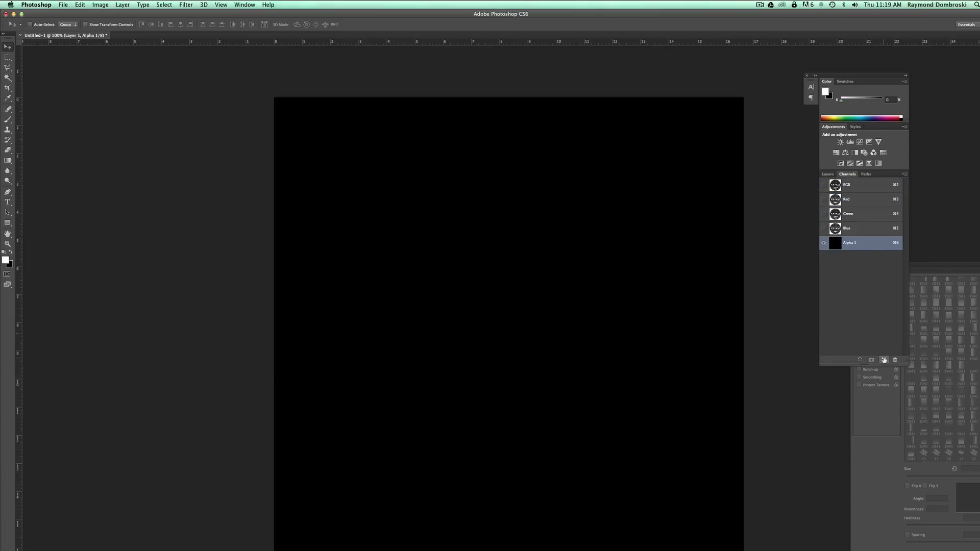
pyautogui.press('super+2')
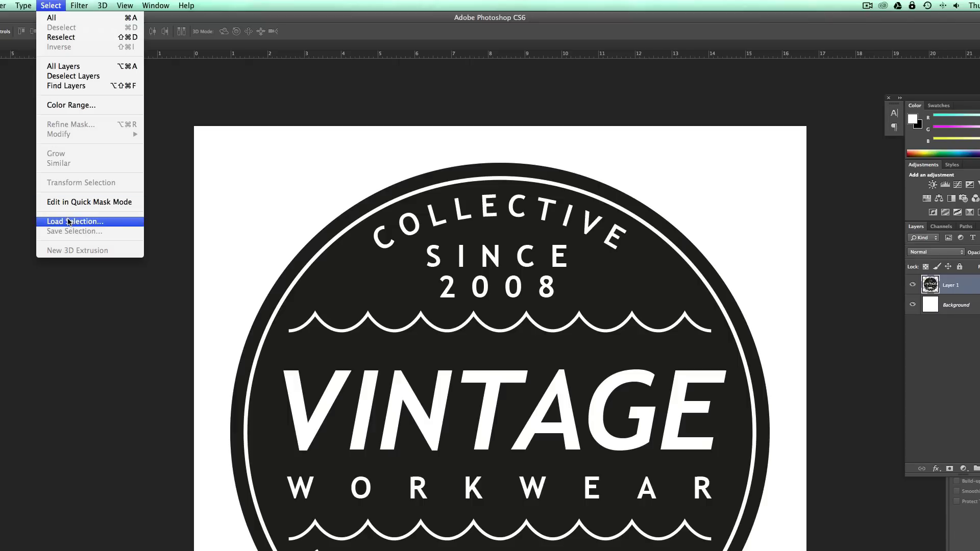
# - Load the Alpha 1 channel as a new selection over the badge
pyautogui.click(69, 222)
pyautogui.click(483, 375)
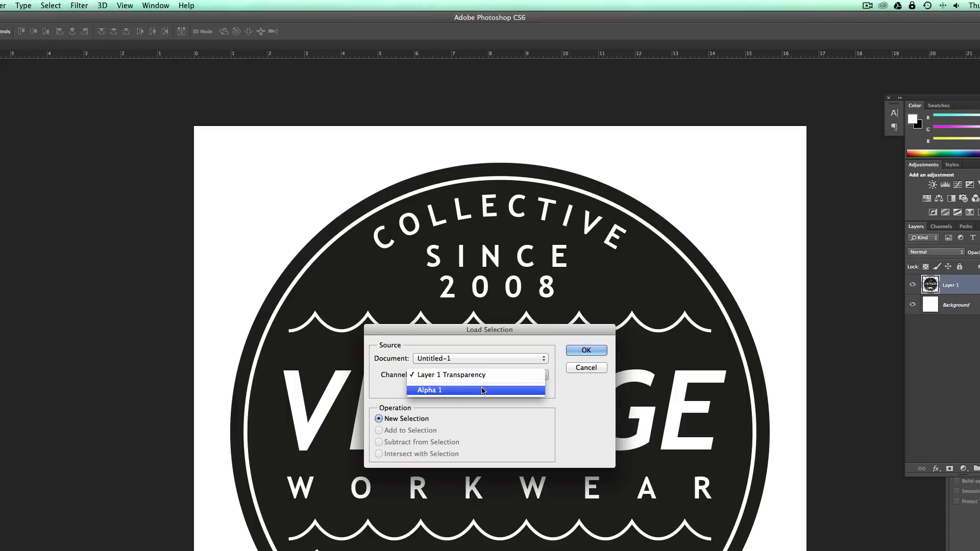
pyautogui.click(482, 391)
pyautogui.click(584, 351)
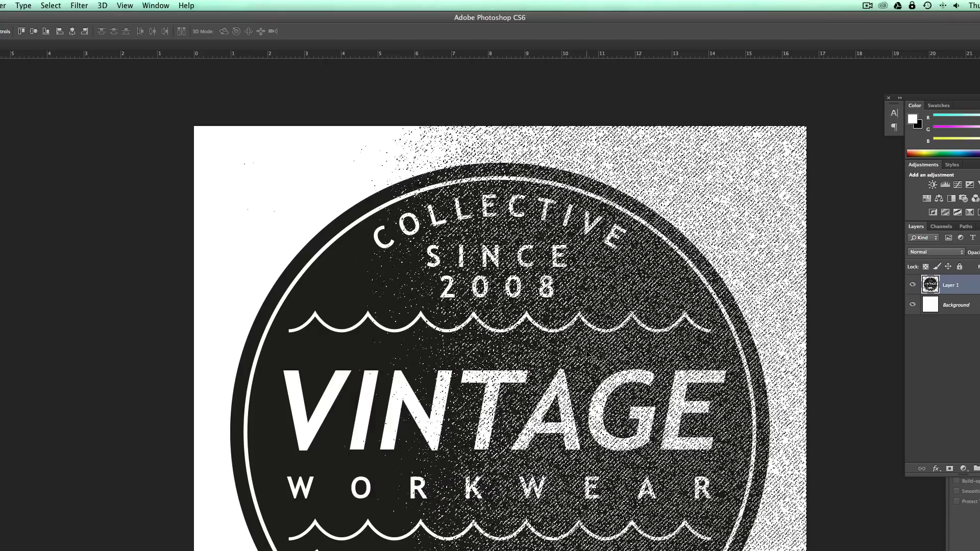
# - Invert the selection loaded from the Alpha 1 overspray channel
pyautogui.click(941, 226)
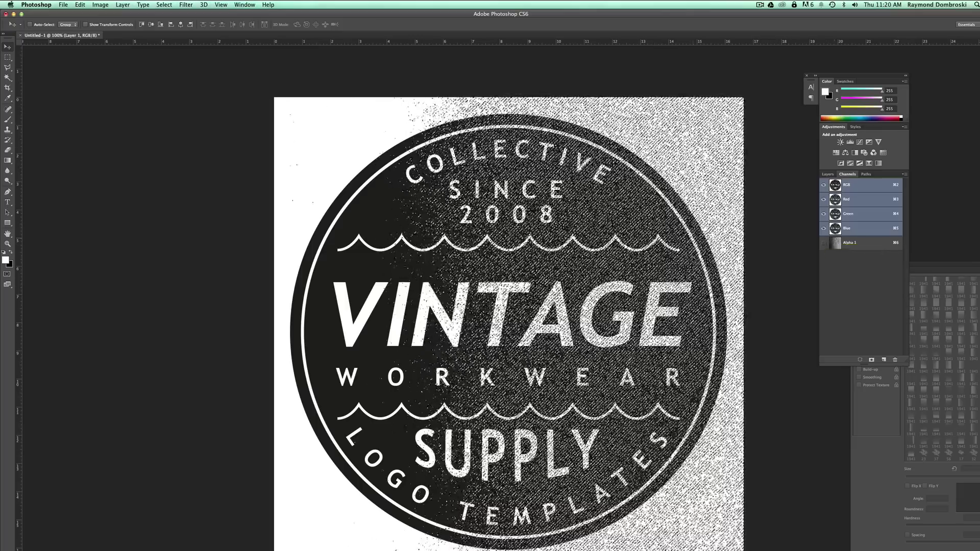
pyautogui.click(164, 5)
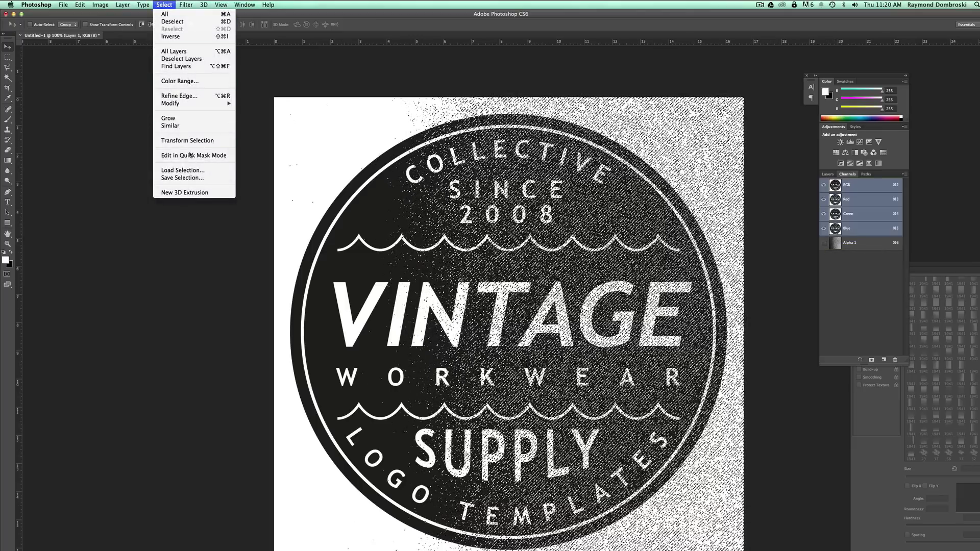
pyautogui.click(185, 37)
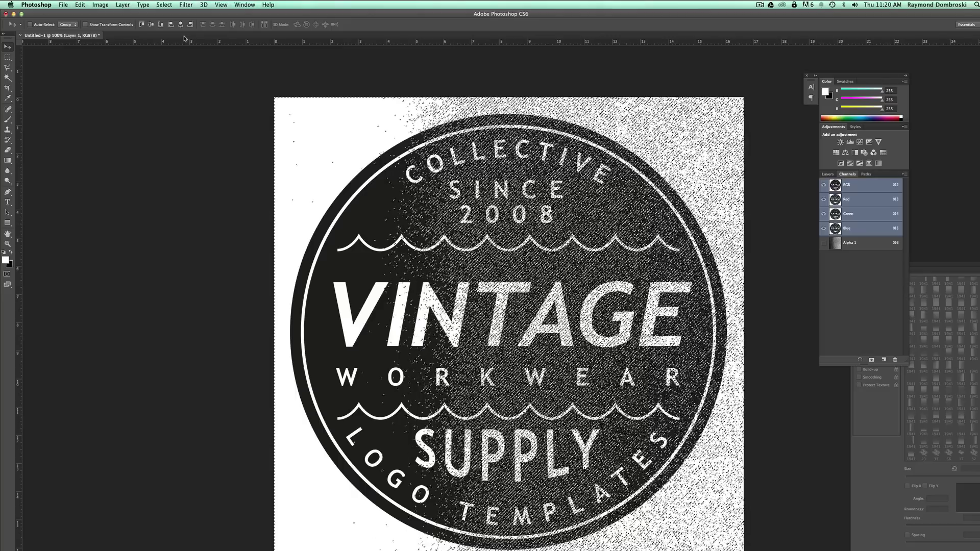
# - Fill the inverted selection with cyan at 100% opacity in Normal mode on a new layer above the badge, and deselect
pyautogui.click(827, 174)
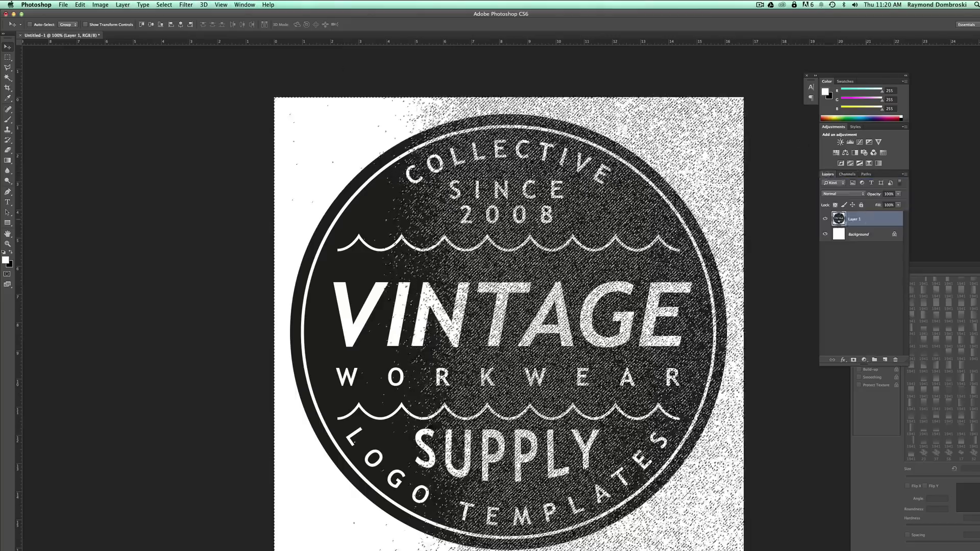
pyautogui.press('alt+shift+super+n')
pyautogui.click(80, 4)
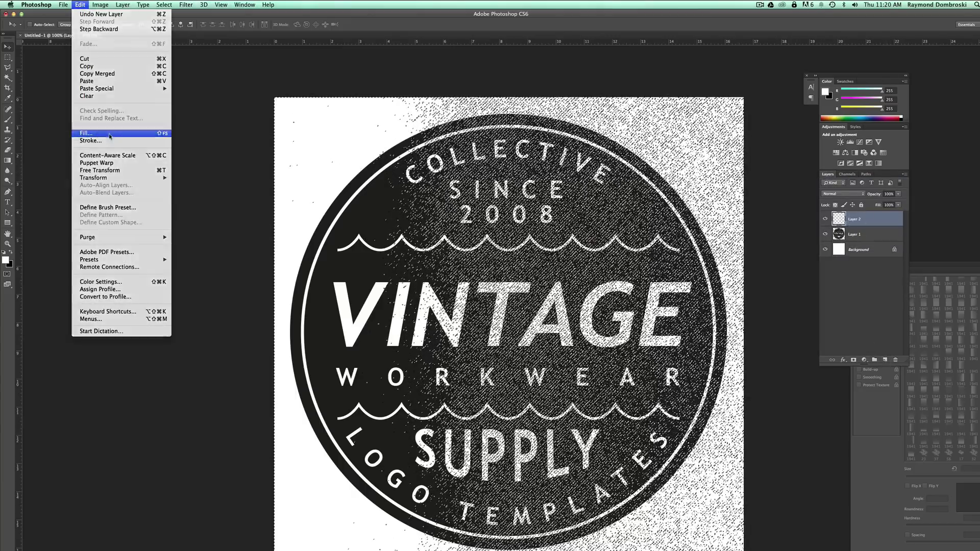
pyautogui.click(86, 133)
pyautogui.click(704, 220)
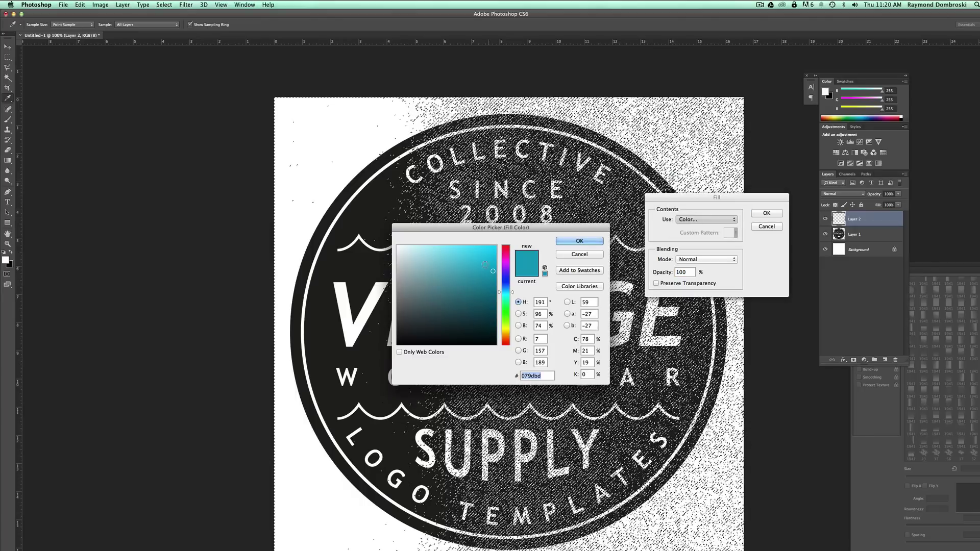
pyautogui.click(573, 247)
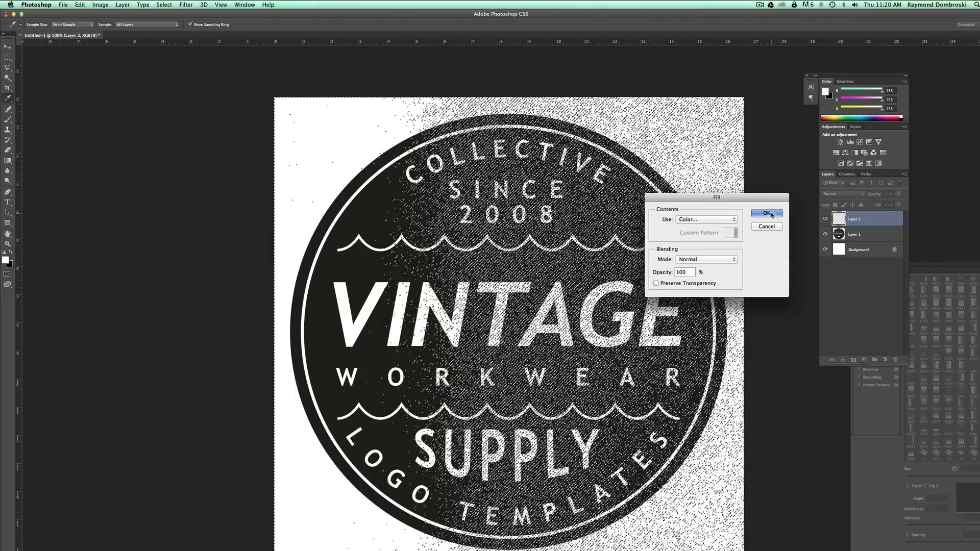
pyautogui.click(767, 213)
pyautogui.click(7, 58)
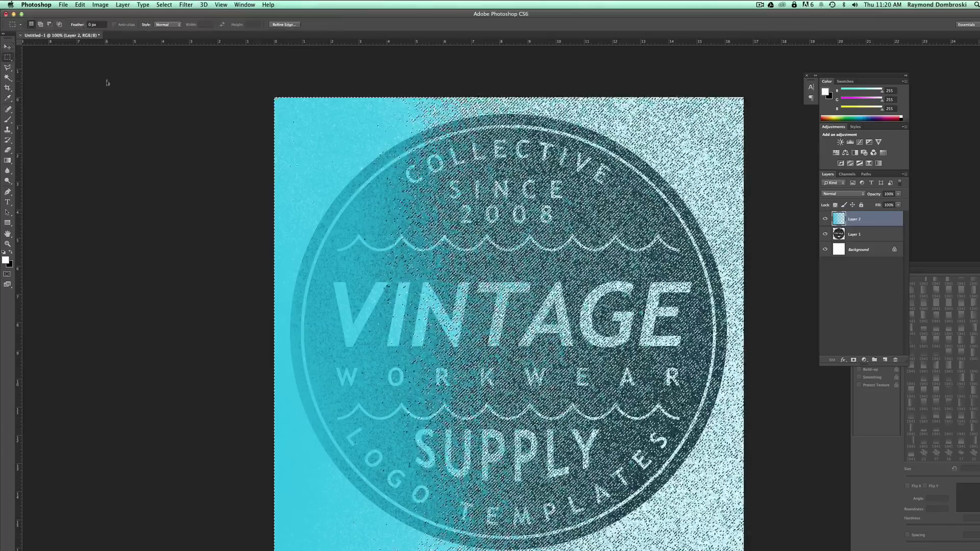
pyautogui.click(108, 81)
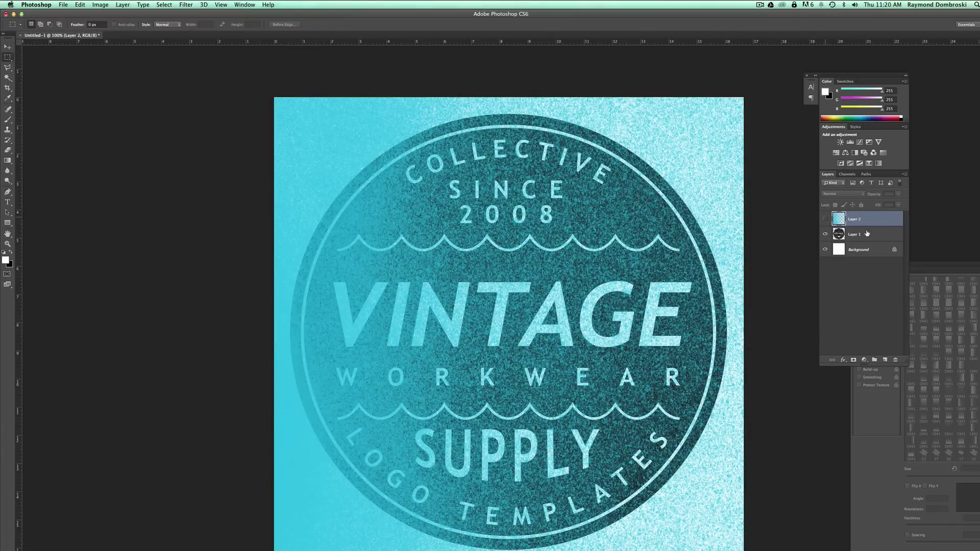
# - Hide the cyan layer and copy the whole badge artwork from Layer 1 into a new alpha channel
pyautogui.click(824, 218)
pyautogui.click(867, 234)
pyautogui.press('super+a')
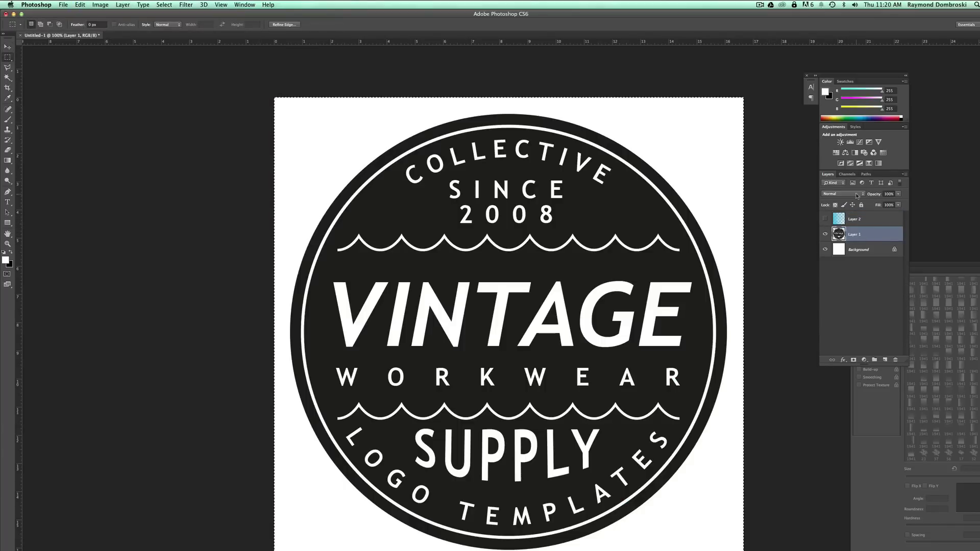
pyautogui.click(847, 174)
pyautogui.click(883, 360)
pyautogui.press('super+v')
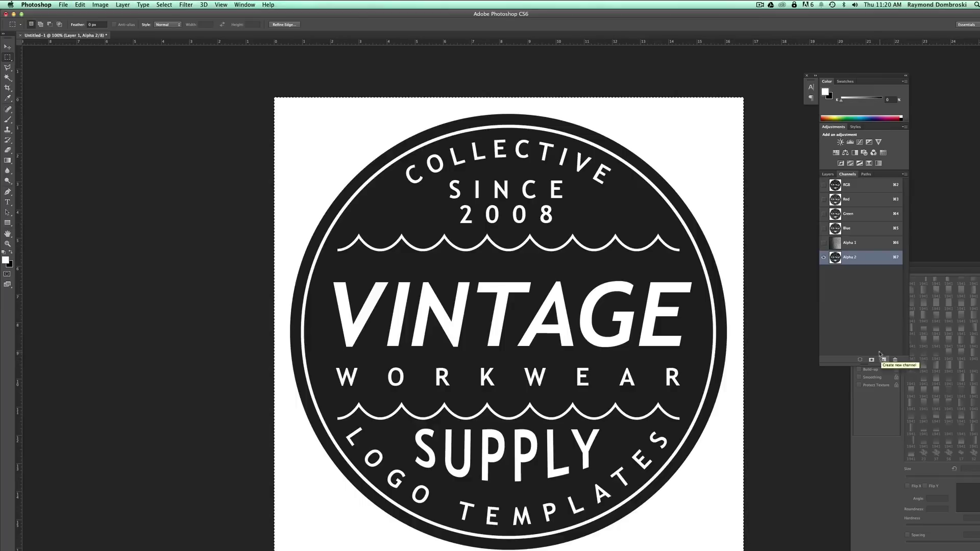
# - Load the Alpha 2 channel as a selection, clear the cyan from the badge's white areas on Layer 2, and deselect
pyautogui.keyDown('super'); pyautogui.click(836, 257); pyautogui.keyUp('super')
pyautogui.click(827, 174)
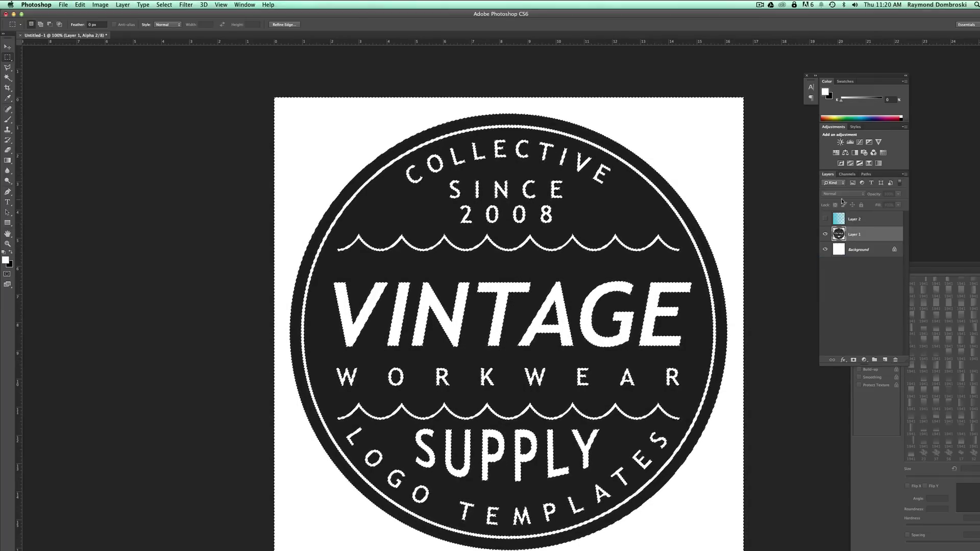
pyautogui.click(867, 219)
pyautogui.click(825, 218)
pyautogui.click(80, 5)
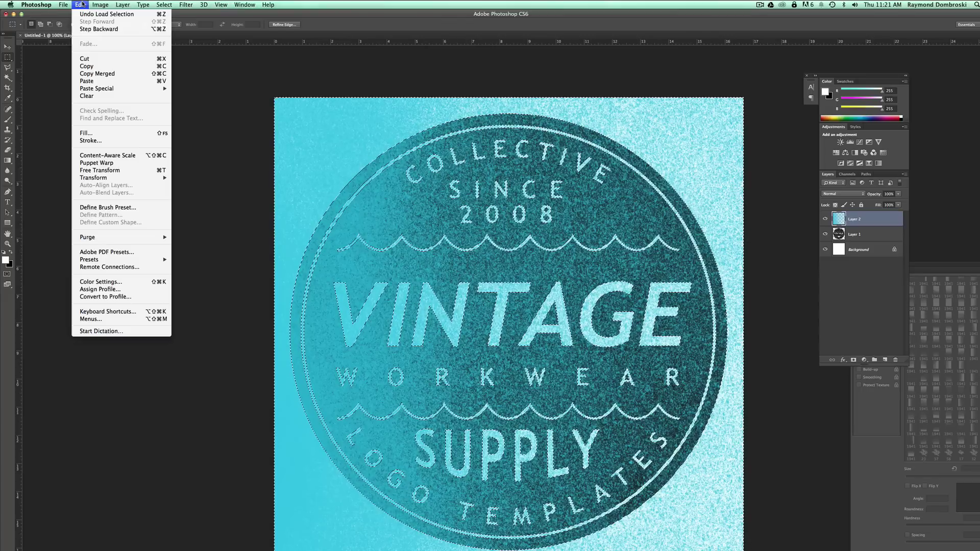
pyautogui.click(86, 96)
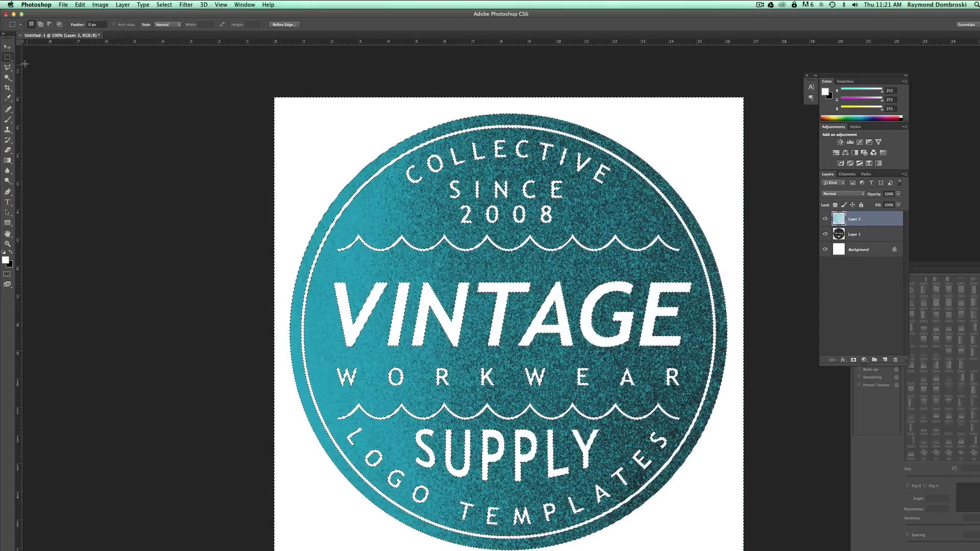
pyautogui.press('super+d')
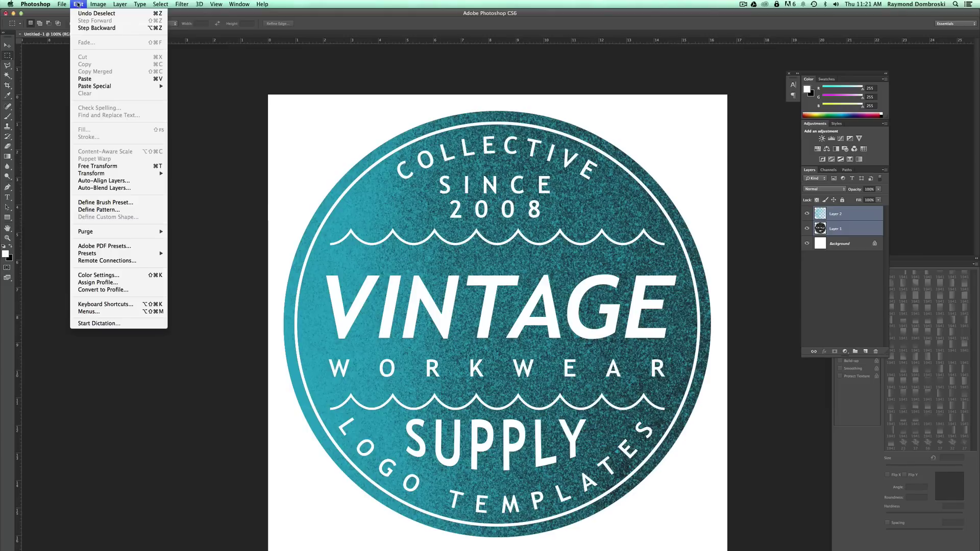
# - Group Layer 1 and Layer 2 and add a layer mask that reveals the whole group
pyautogui.moveTo(120, 4)
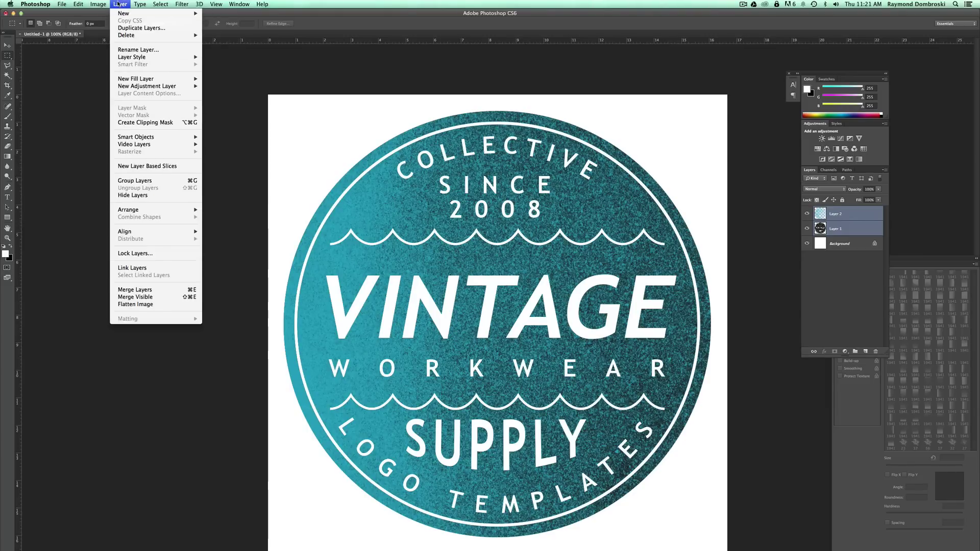
pyautogui.click(142, 180)
pyautogui.click(122, 6)
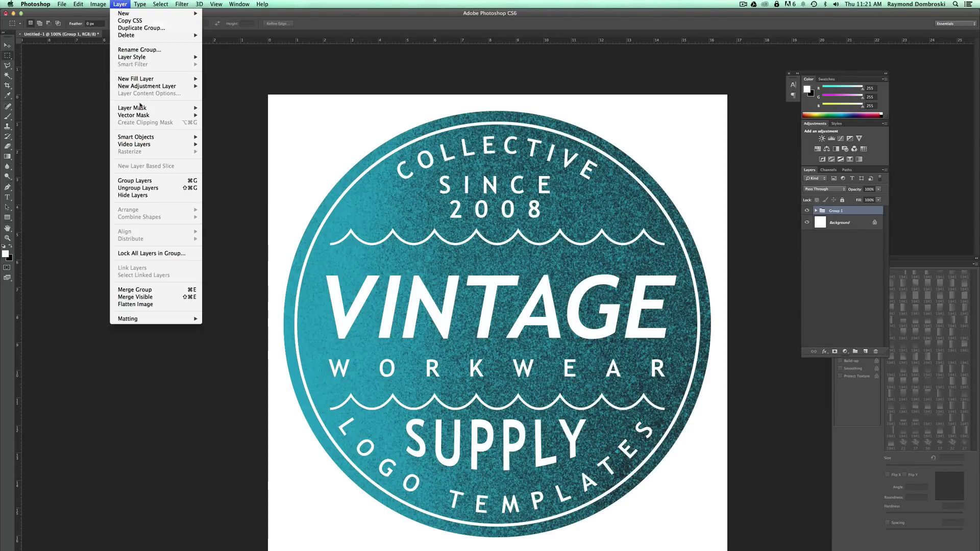
pyautogui.moveTo(140, 107)
pyautogui.click(239, 107)
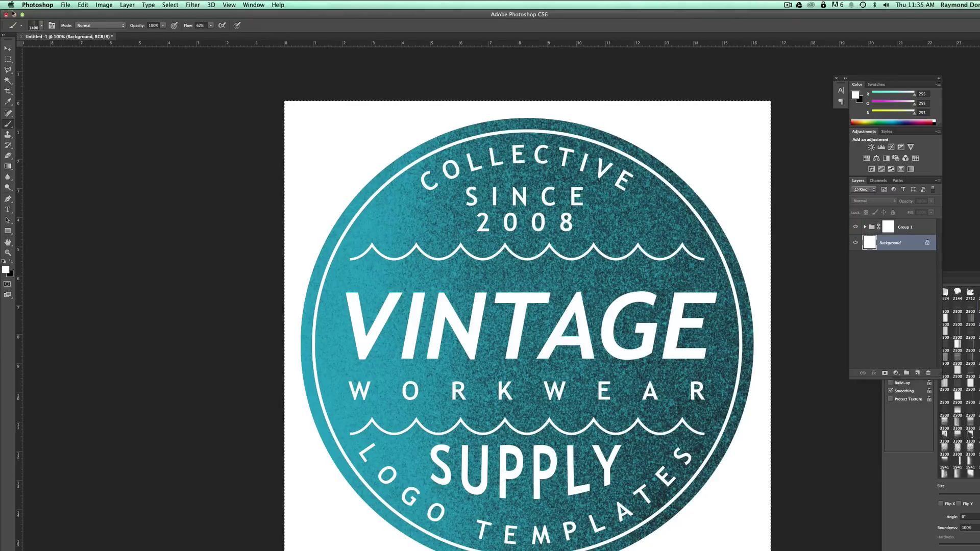
# - Fill the Background layer with a pale cream colour at 100% opacity
pyautogui.click(83, 5)
pyautogui.click(108, 136)
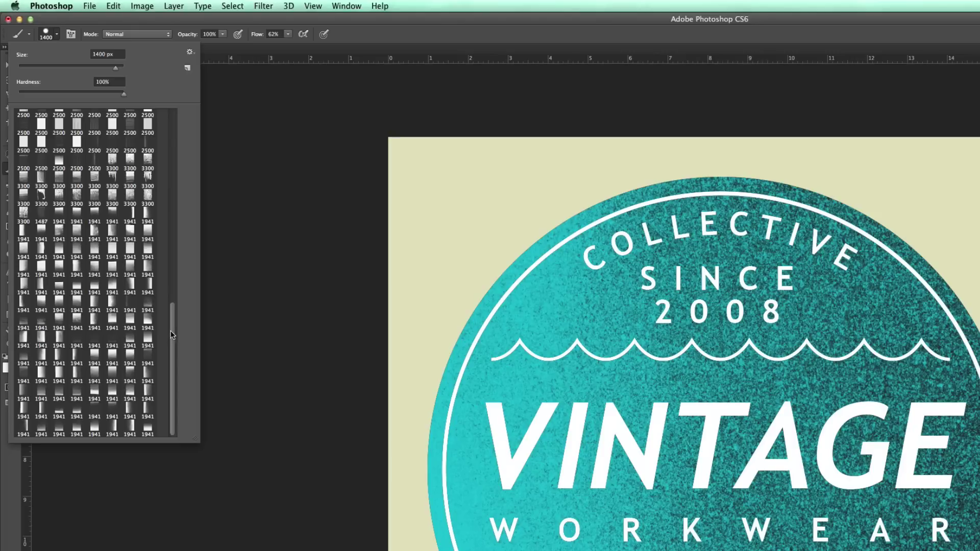
# - Pick a gritty vertical-streak texture brush and stamp it in black over the badge on Group 1's layer mask at 62% flow
pyautogui.moveTo(172, 334); pyautogui.dragTo(172, 264)
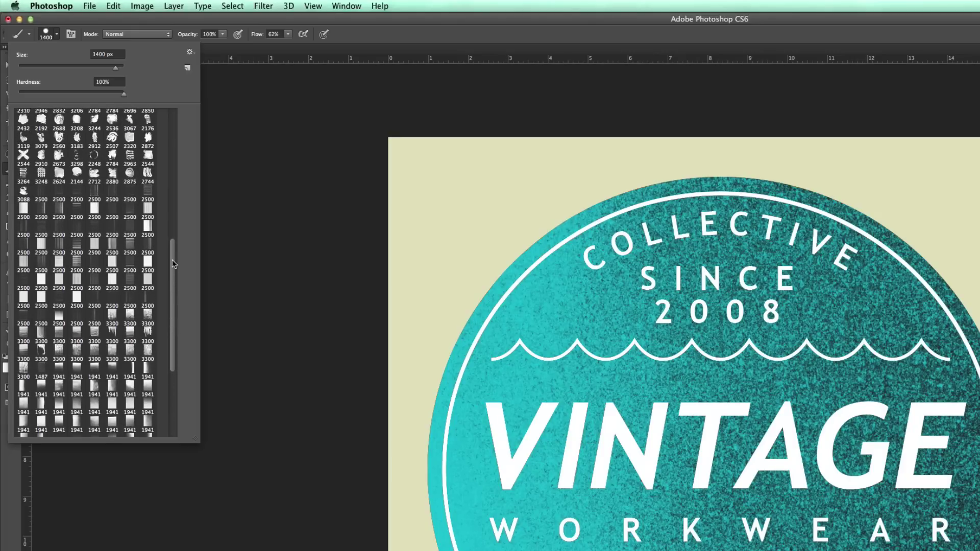
pyautogui.click(95, 279)
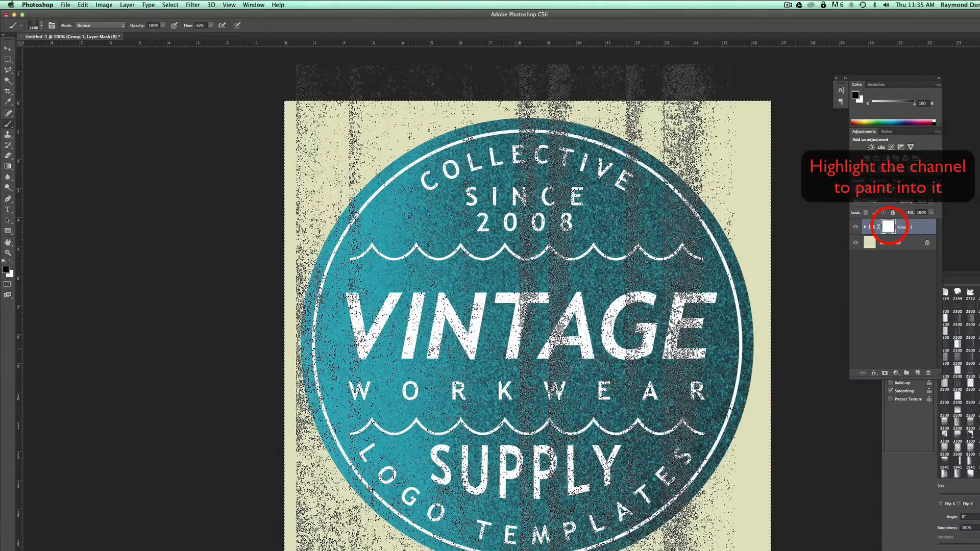
pyautogui.click(516, 349)
pyautogui.click(516, 349)
pyautogui.click(516, 349)
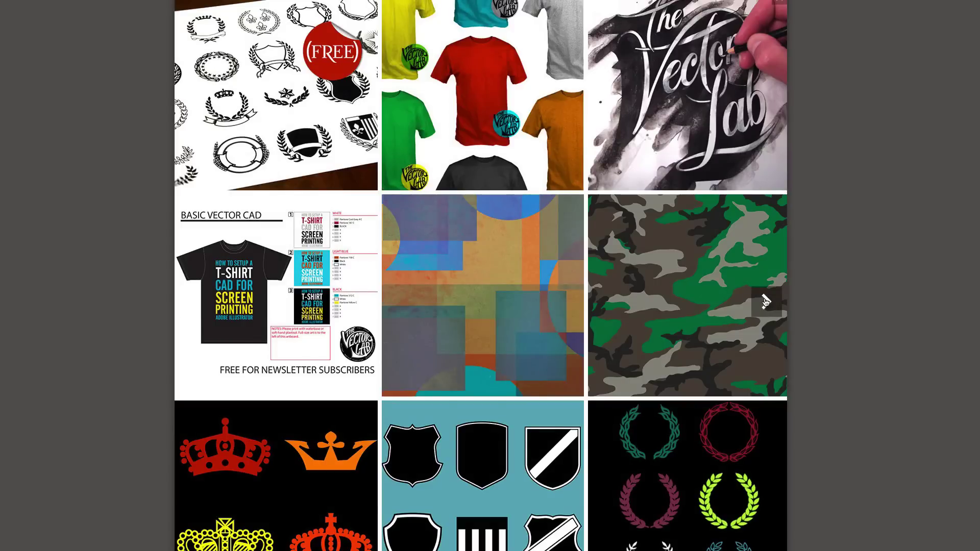
# - Switch to the web shop and look through the enlarged preview images of the free Design Launch Kit
pyautogui.click(766, 301)
pyautogui.click(722, 301)
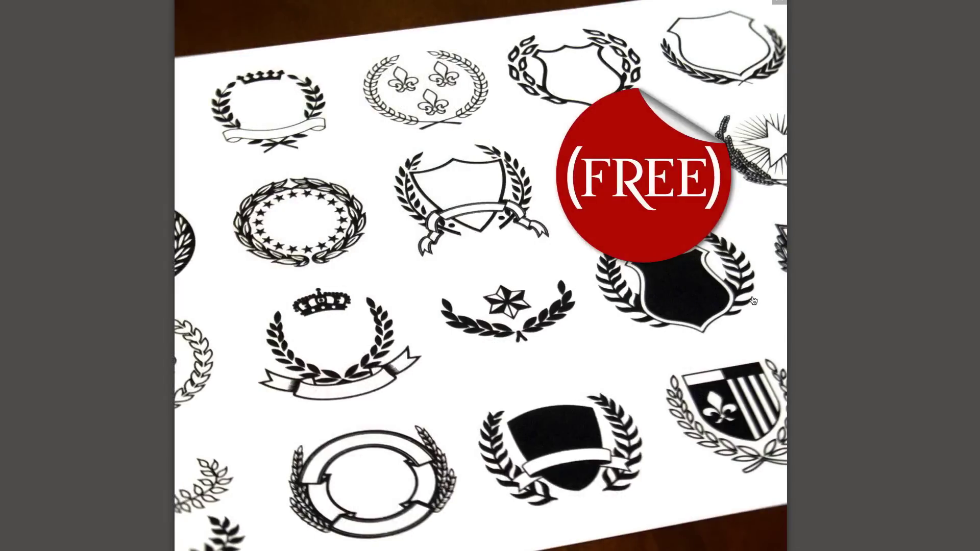
pyautogui.click(766, 301)
pyautogui.click(721, 301)
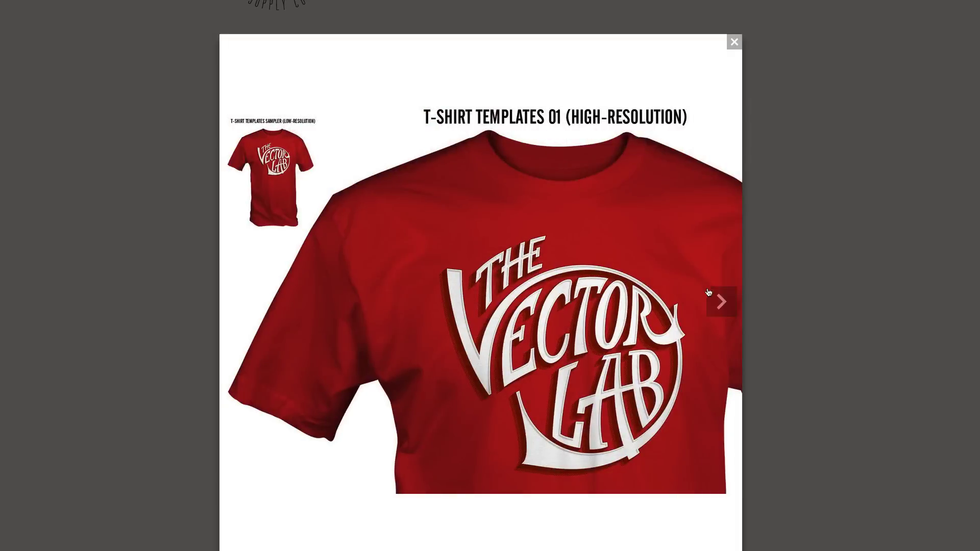
pyautogui.click(717, 300)
pyautogui.click(610, 299)
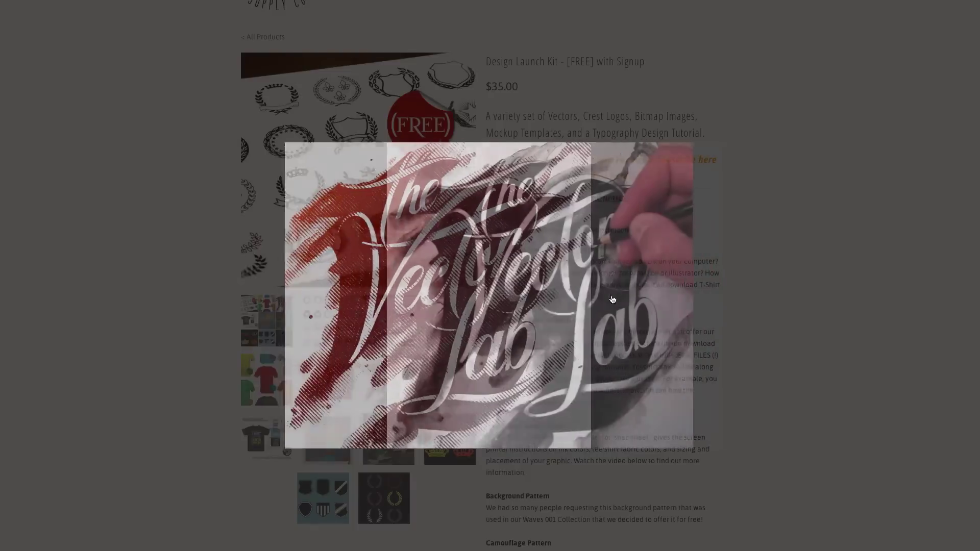
pyautogui.click(614, 304)
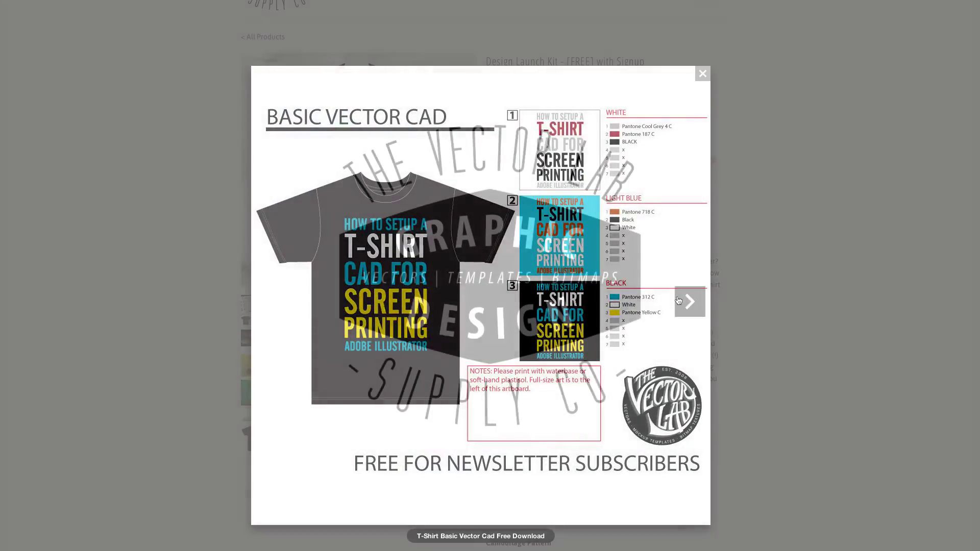